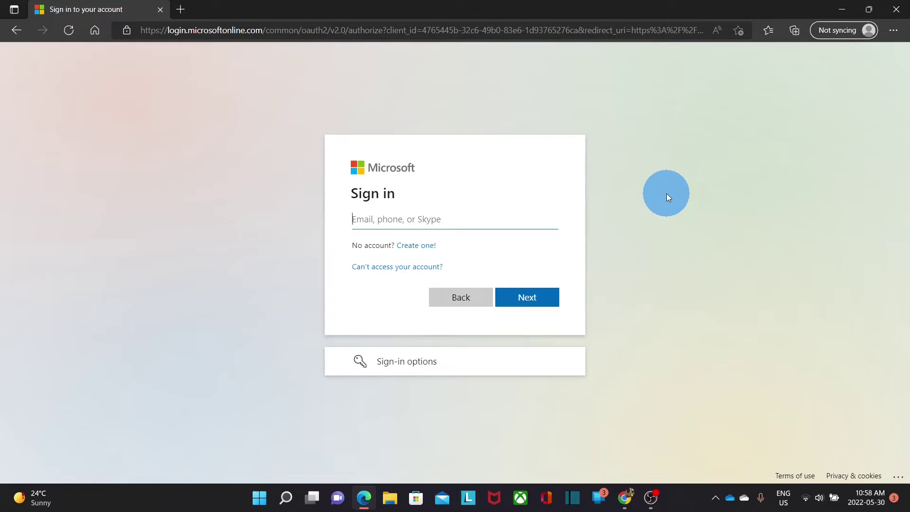
Sign in to the itbe.cloud account with its email and password, declining to stay signed in.
{"action": "key", "text": "ctrl+v"}
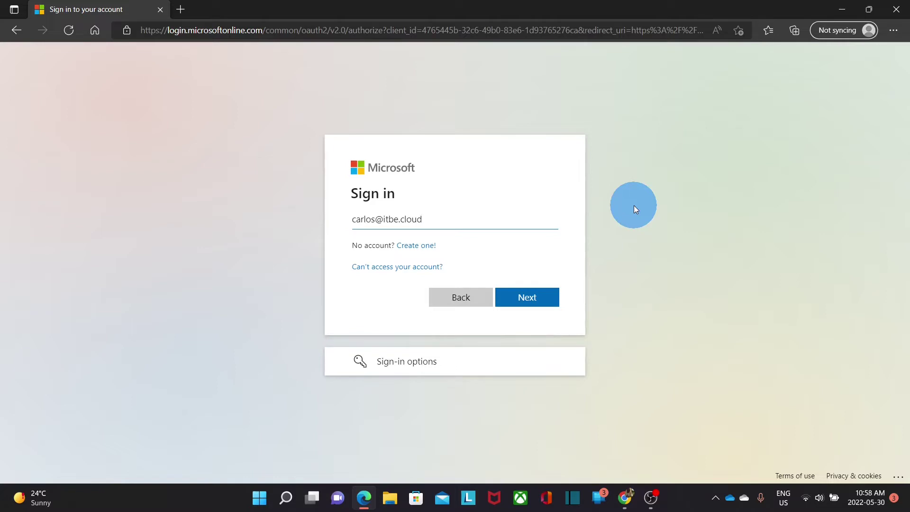
{"action": "left_click", "coordinate": [527, 298]}
{"action": "key", "text": "ctrl+v"}
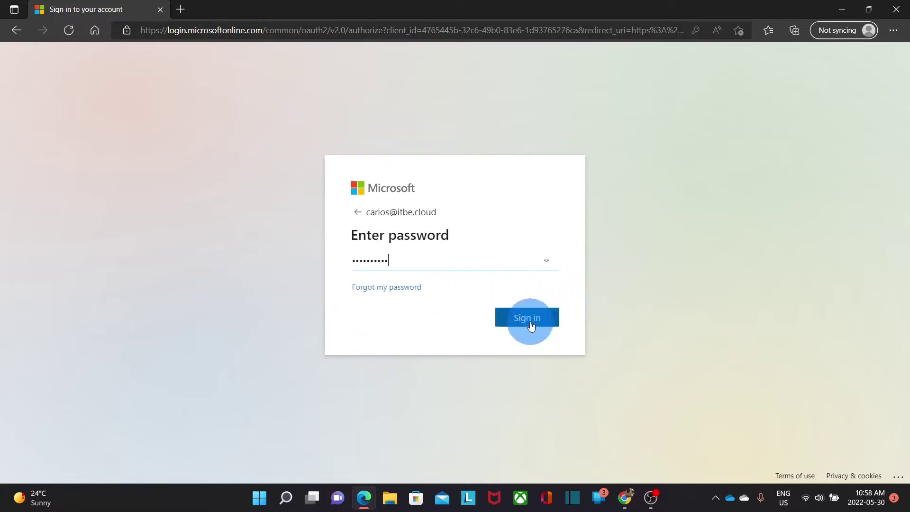
{"action": "left_click", "coordinate": [531, 324]}
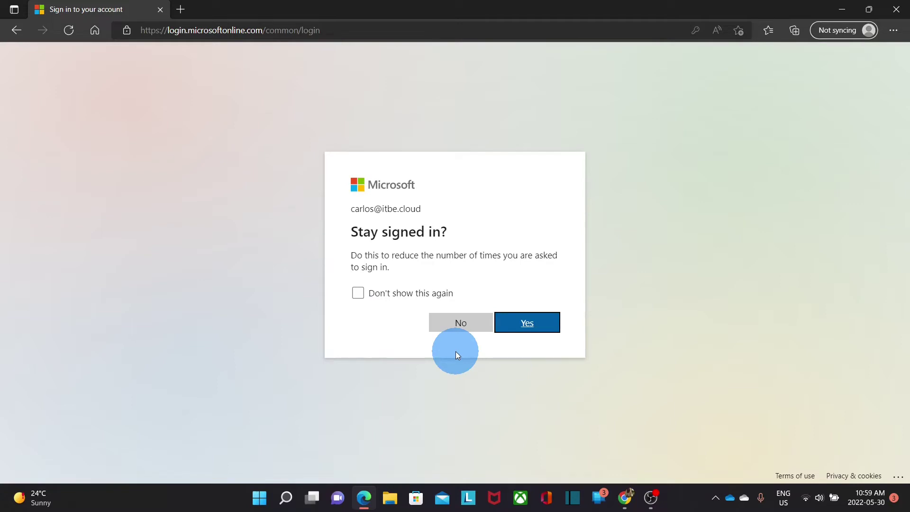
{"action": "left_click", "coordinate": [459, 327]}
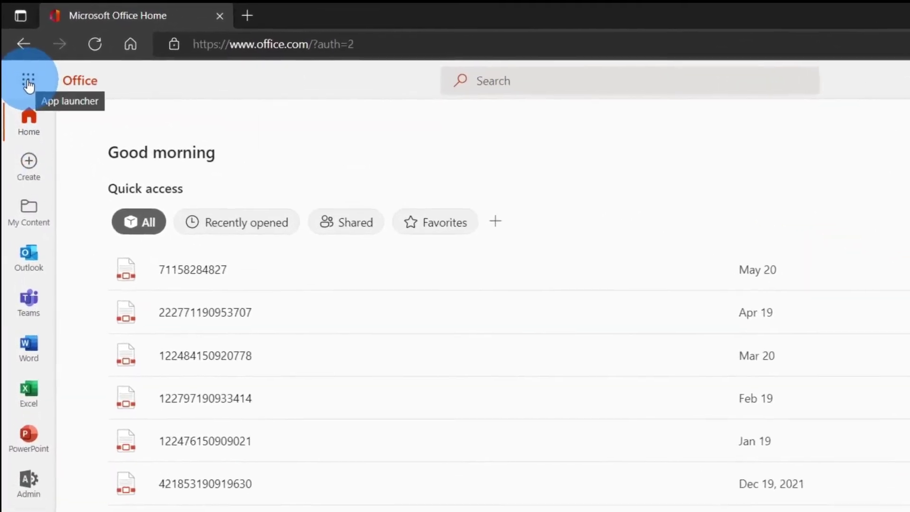
Go from Office Home to the admin center's Users > Active users list.
{"action": "left_click", "coordinate": [29, 84]}
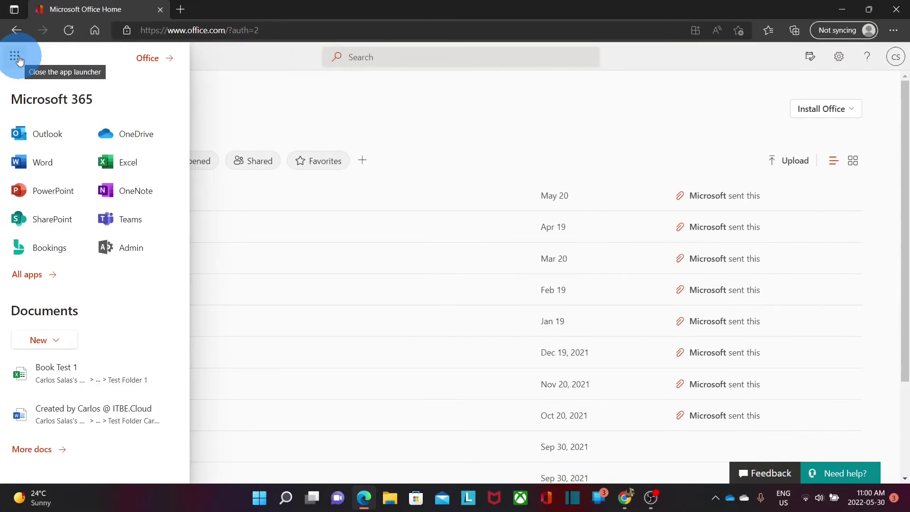
{"action": "left_click", "coordinate": [125, 252]}
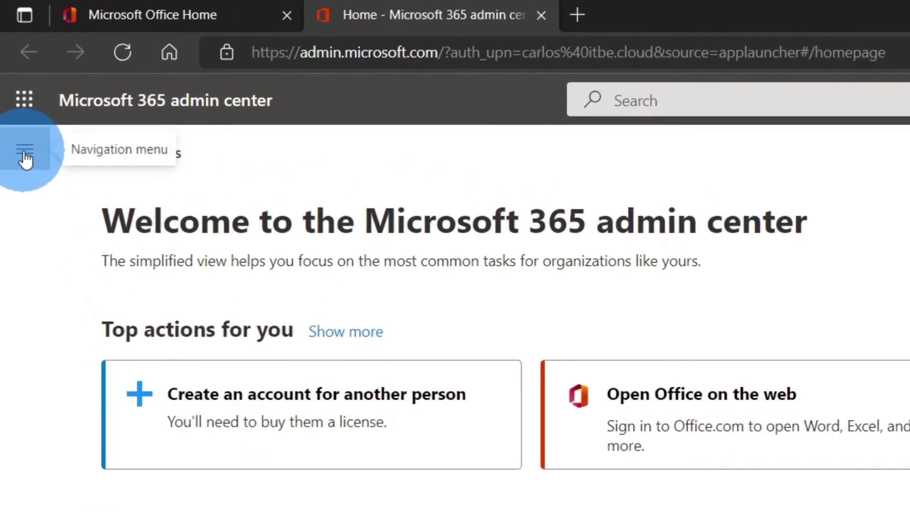
{"action": "left_click", "coordinate": [25, 151]}
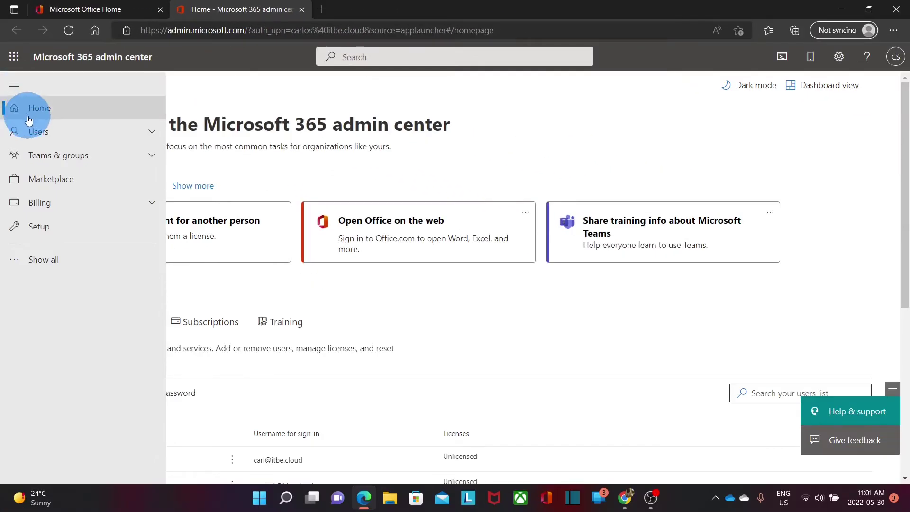
{"action": "left_click", "coordinate": [19, 134]}
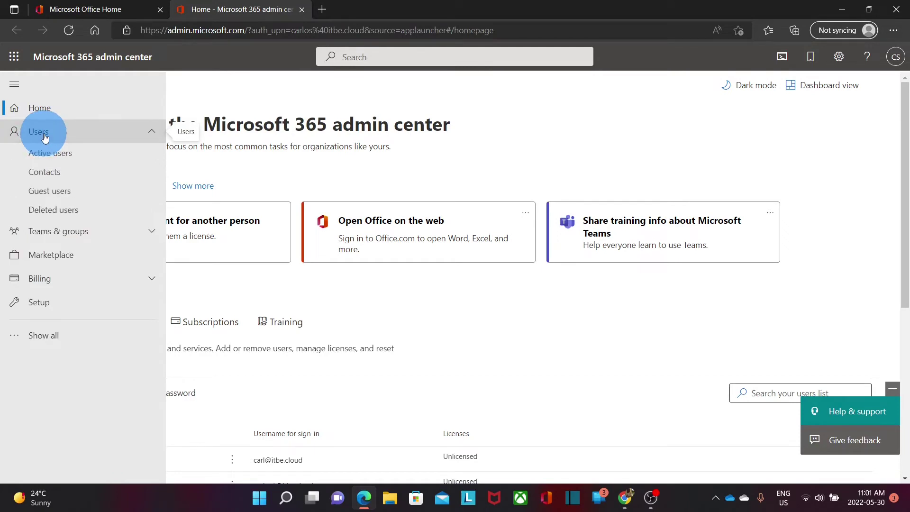
{"action": "left_click", "coordinate": [50, 154]}
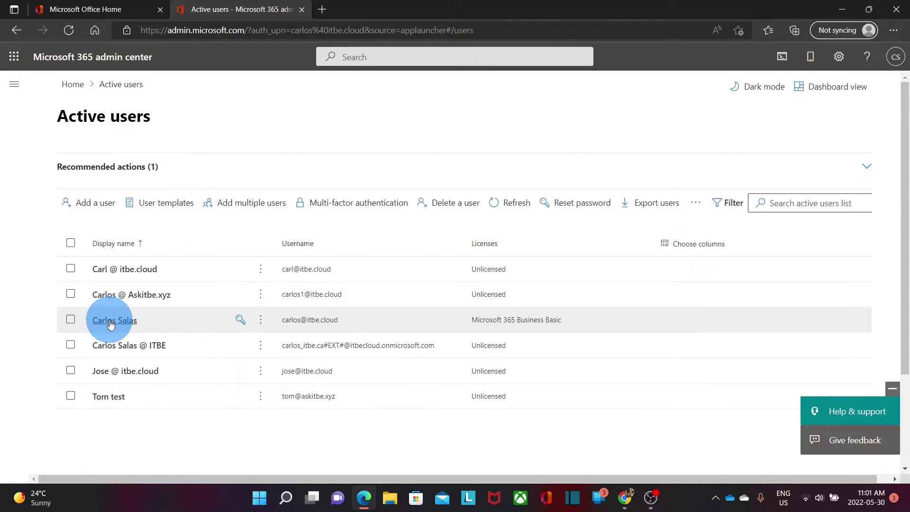
Open the licensed user's Manage username and email panel from their account details.
{"action": "left_click", "coordinate": [110, 323]}
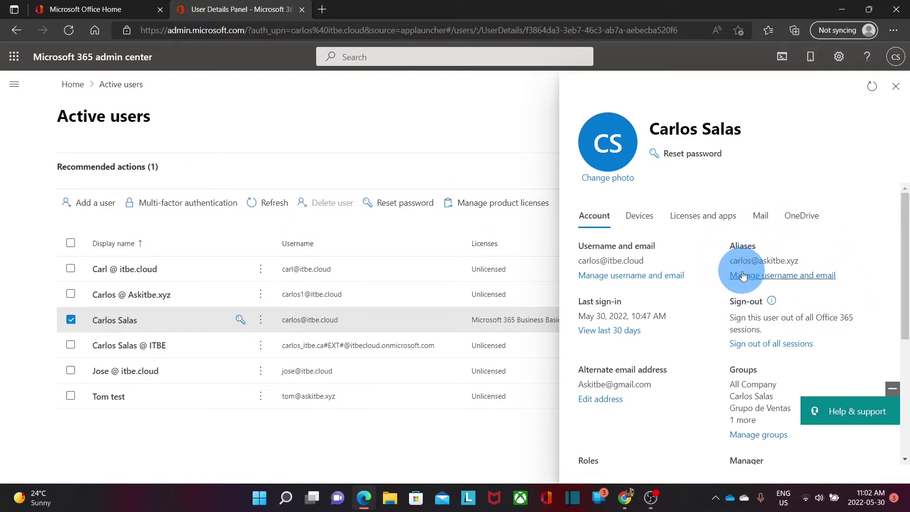
{"action": "left_click", "coordinate": [756, 281]}
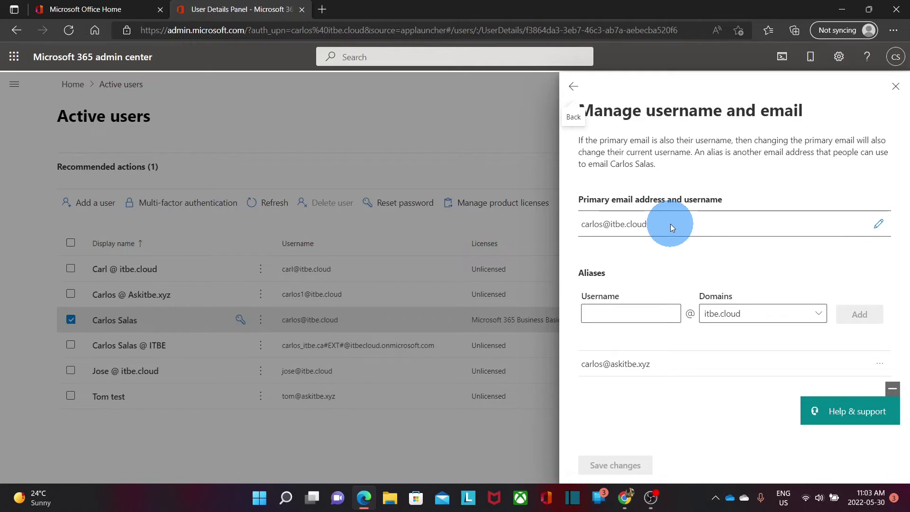
Add the user's new username alias on the itbe.cloud domain to the alias list.
{"action": "left_click", "coordinate": [634, 317]}
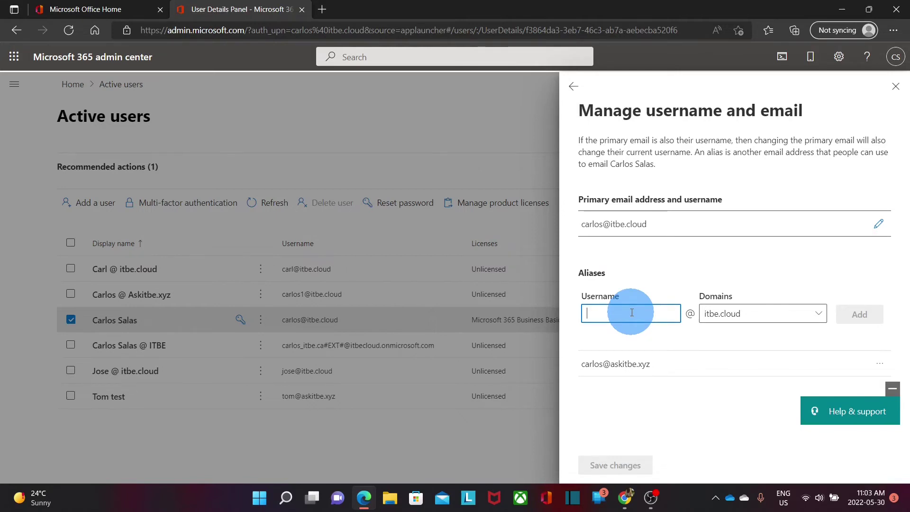
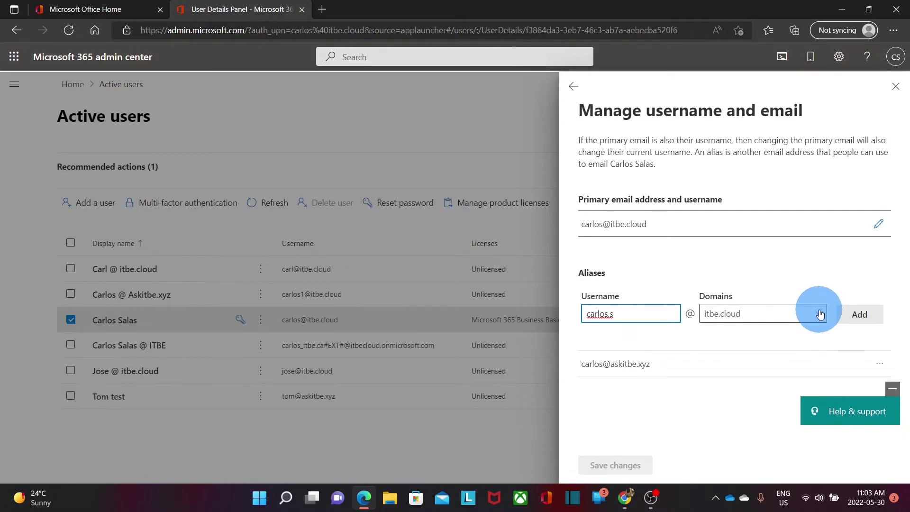
{"action": "left_click", "coordinate": [819, 317]}
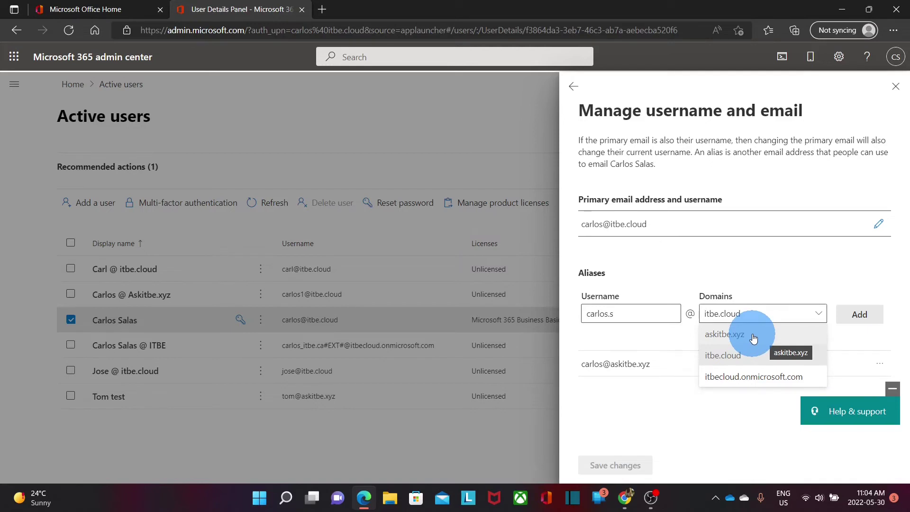
{"action": "left_click", "coordinate": [761, 315]}
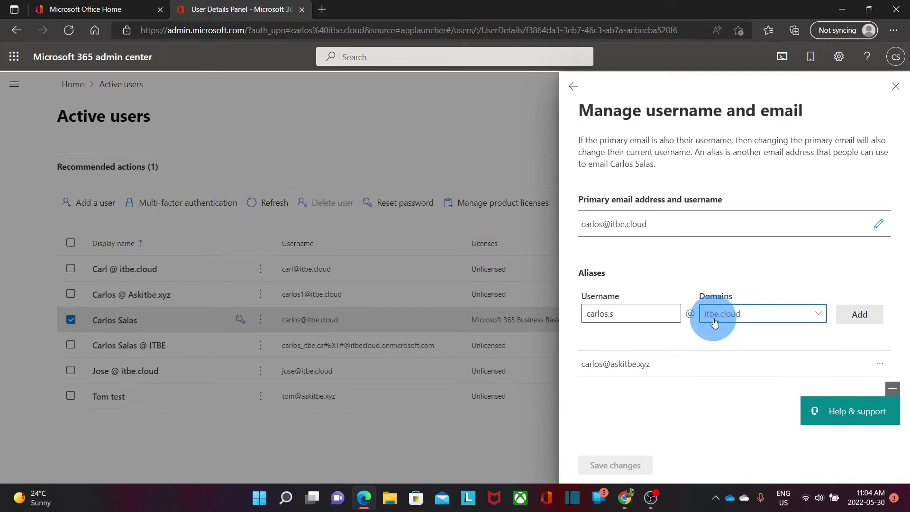
{"action": "left_click", "coordinate": [859, 315]}
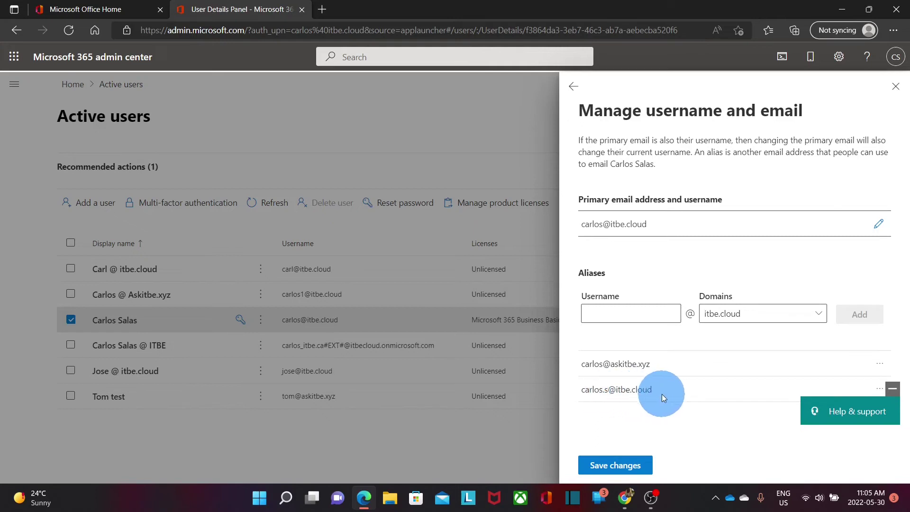
Add an accounting alias on itbe.cloud and save the alias changes.
{"action": "left_click", "coordinate": [614, 314]}
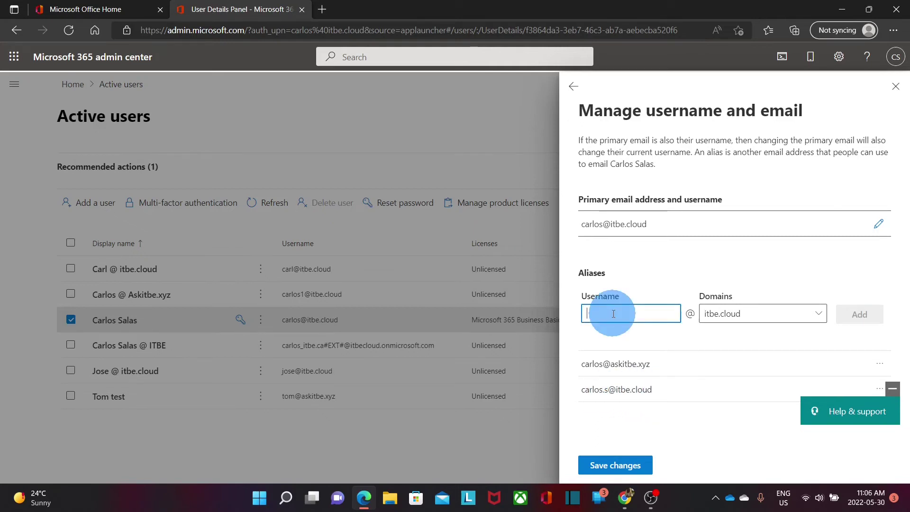
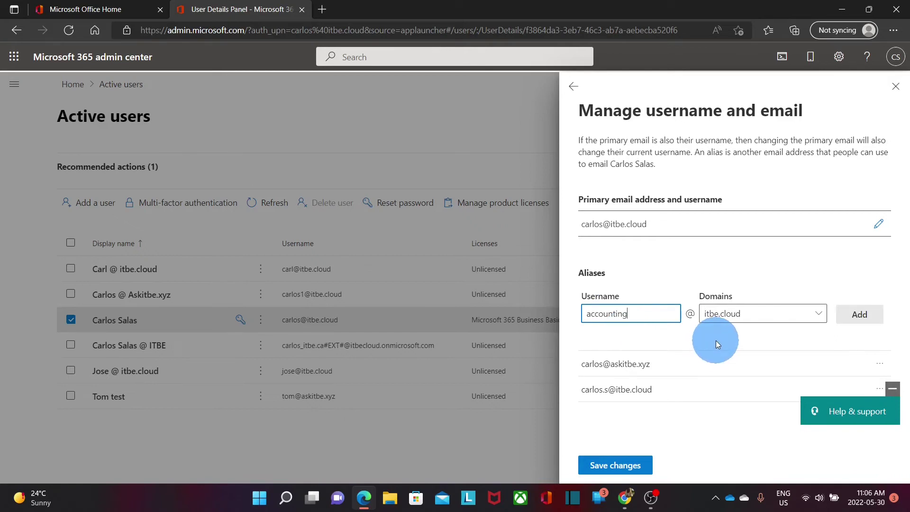
{"action": "left_click", "coordinate": [860, 314]}
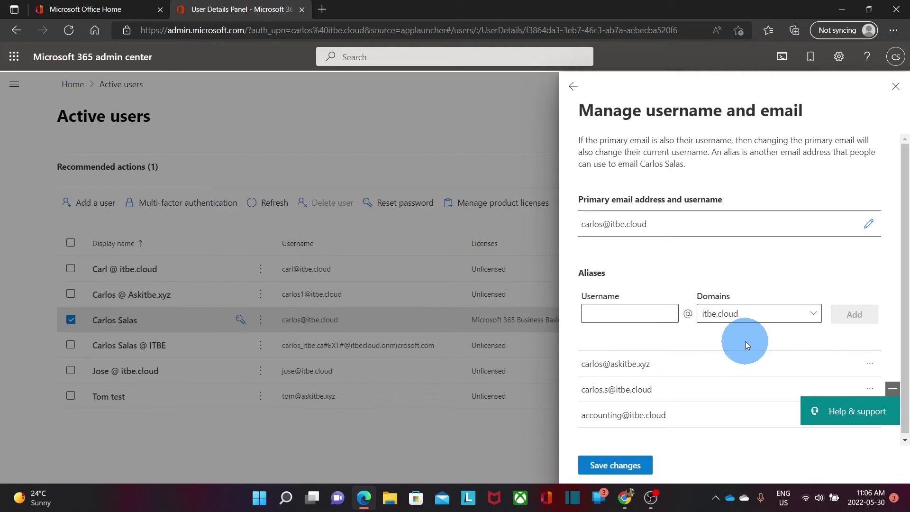
{"action": "left_click", "coordinate": [615, 465]}
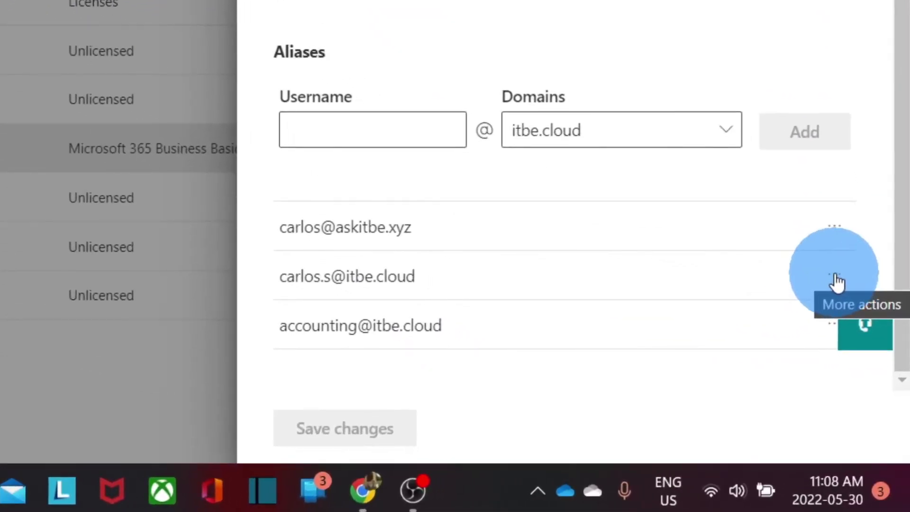
Change the newly added itbe.cloud alias to the user's primary address.
{"action": "left_click", "coordinate": [836, 279]}
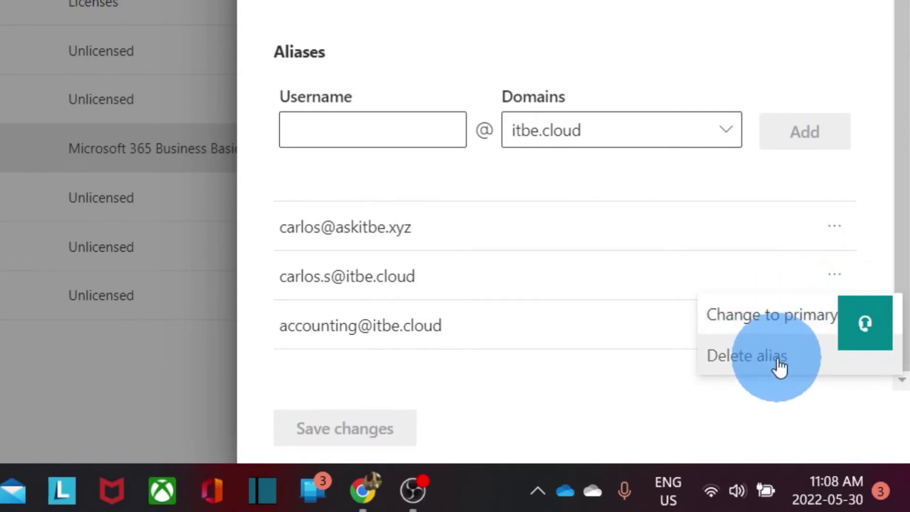
{"action": "left_click", "coordinate": [773, 314]}
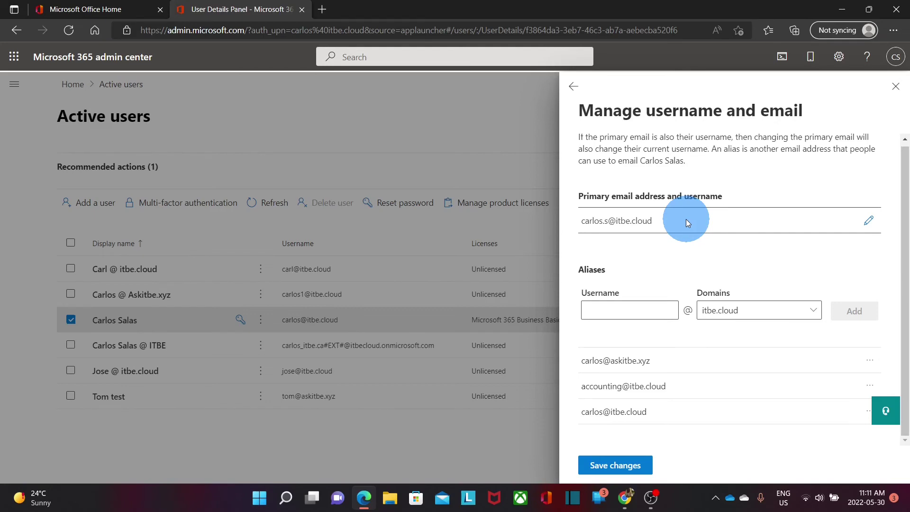
Save the primary address change.
{"action": "left_click", "coordinate": [611, 471]}
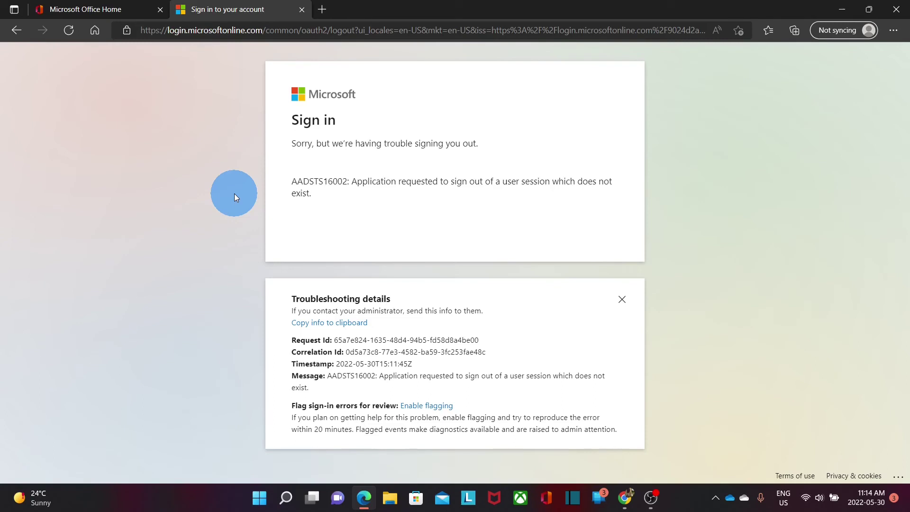
Sign in on a fresh tab with the new primary address and return to the admin center.
{"action": "left_click", "coordinate": [323, 12]}
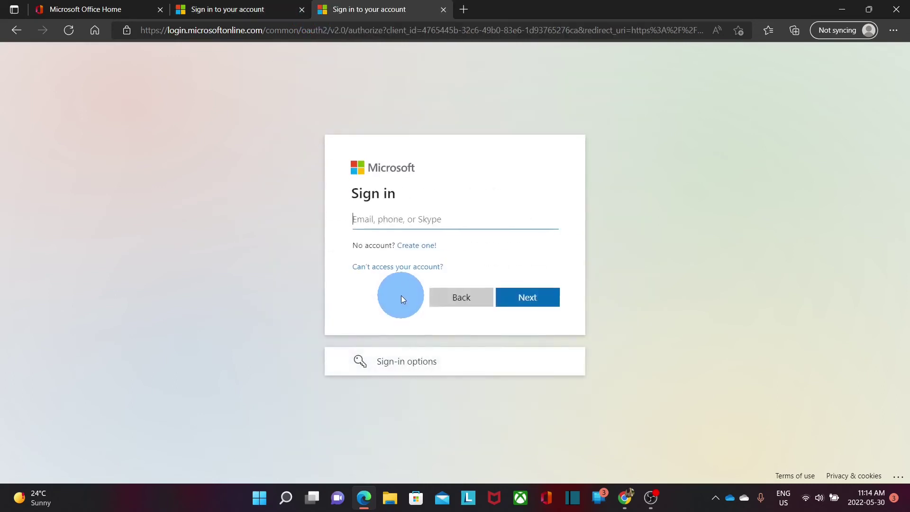
{"action": "left_click", "coordinate": [410, 227]}
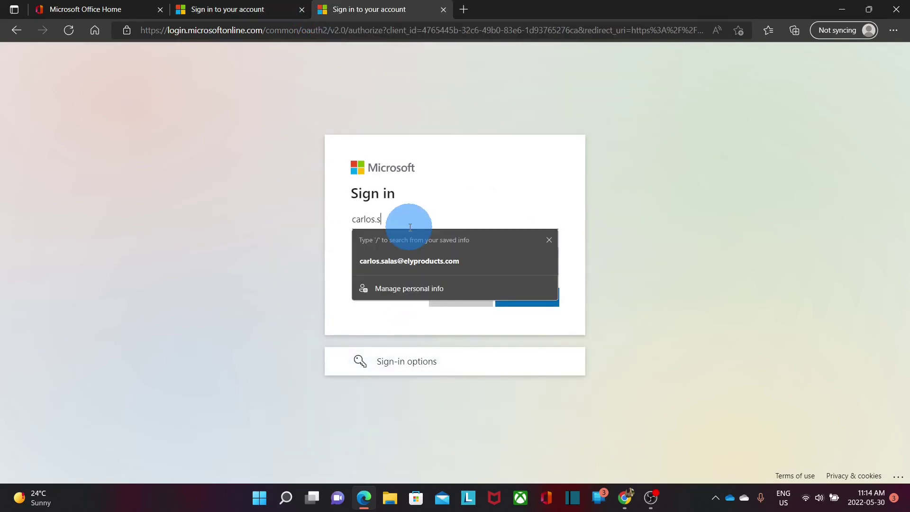
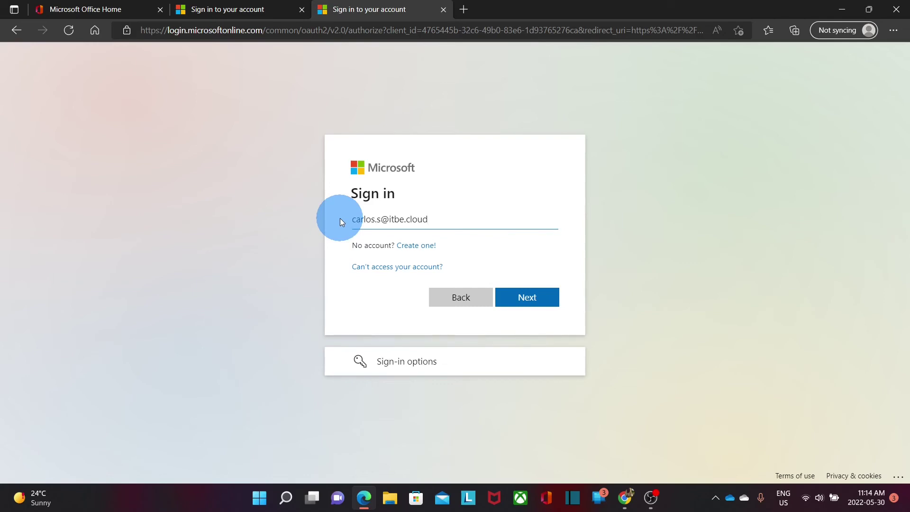
{"action": "left_click", "coordinate": [534, 300]}
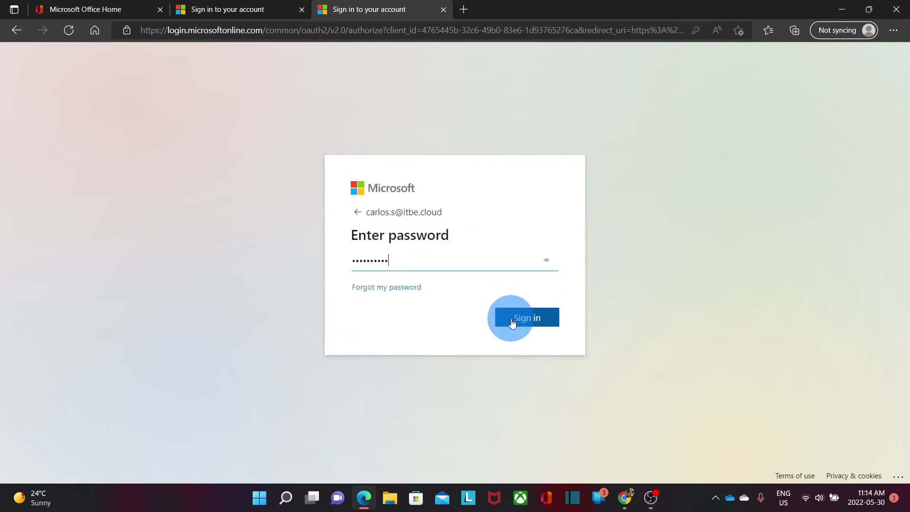
{"action": "left_click", "coordinate": [512, 319]}
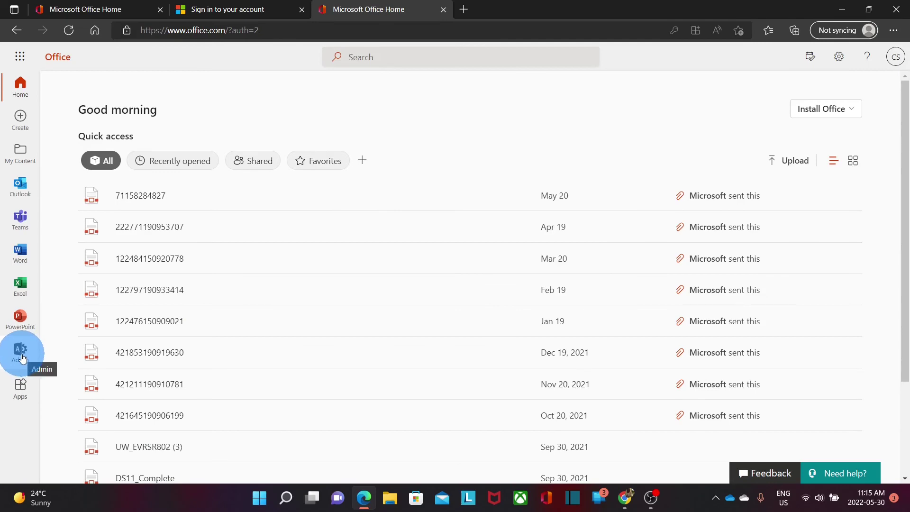
{"action": "left_click", "coordinate": [22, 357]}
{"action": "left_click", "coordinate": [14, 85]}
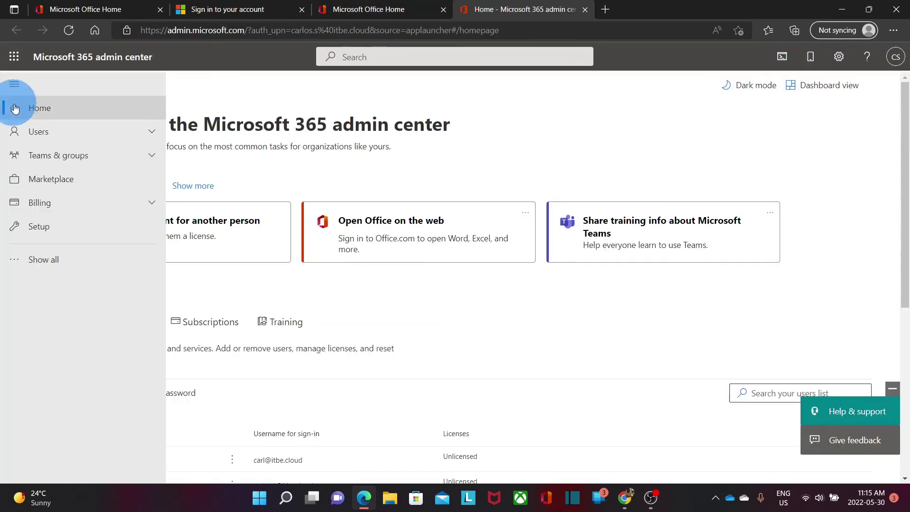
Reopen the user's Manage username and email panel via Active users to confirm the changes.
{"action": "left_click", "coordinate": [37, 132]}
{"action": "left_click", "coordinate": [45, 151]}
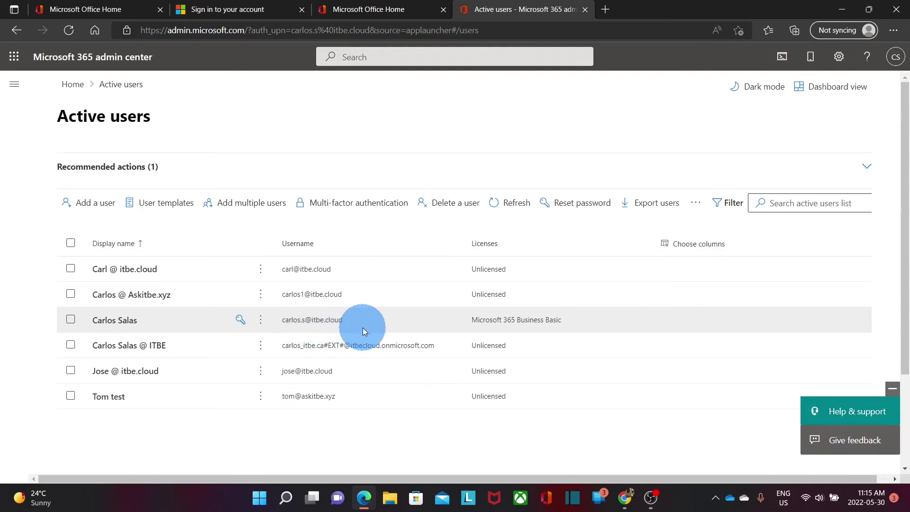
{"action": "left_click", "coordinate": [112, 323]}
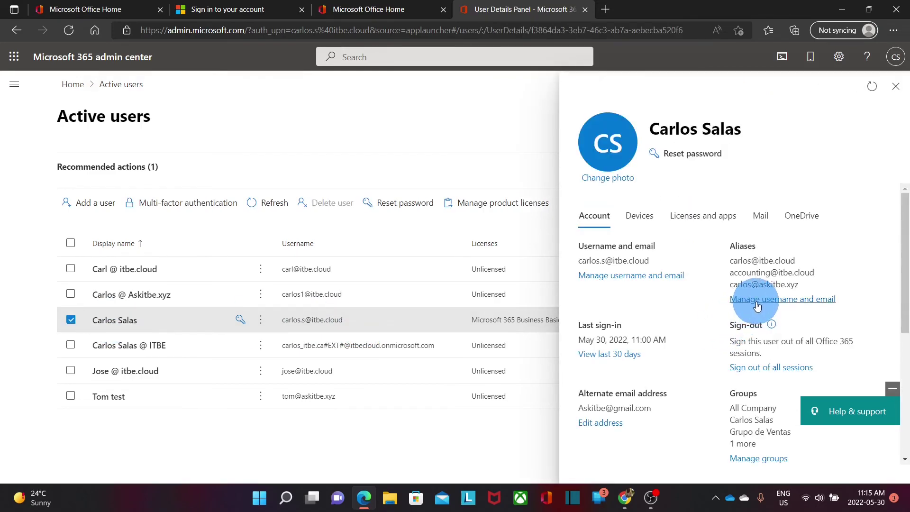
{"action": "left_click", "coordinate": [758, 307]}
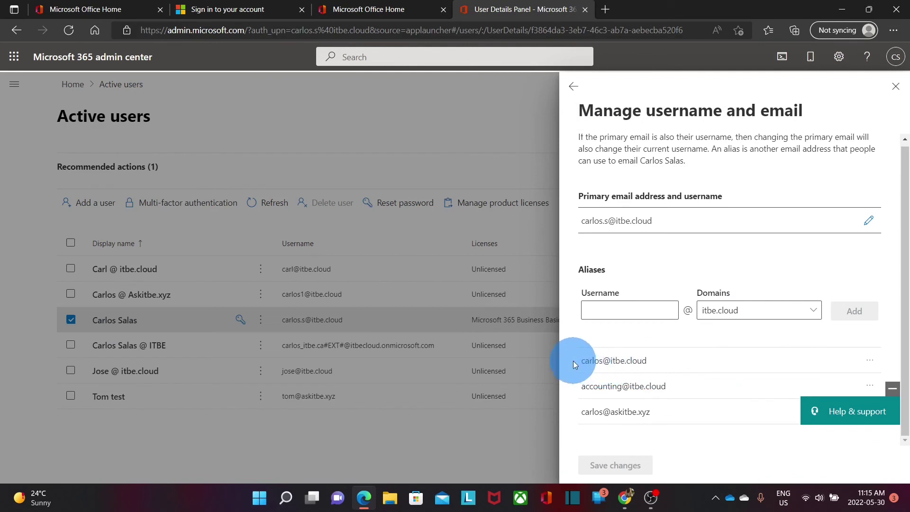